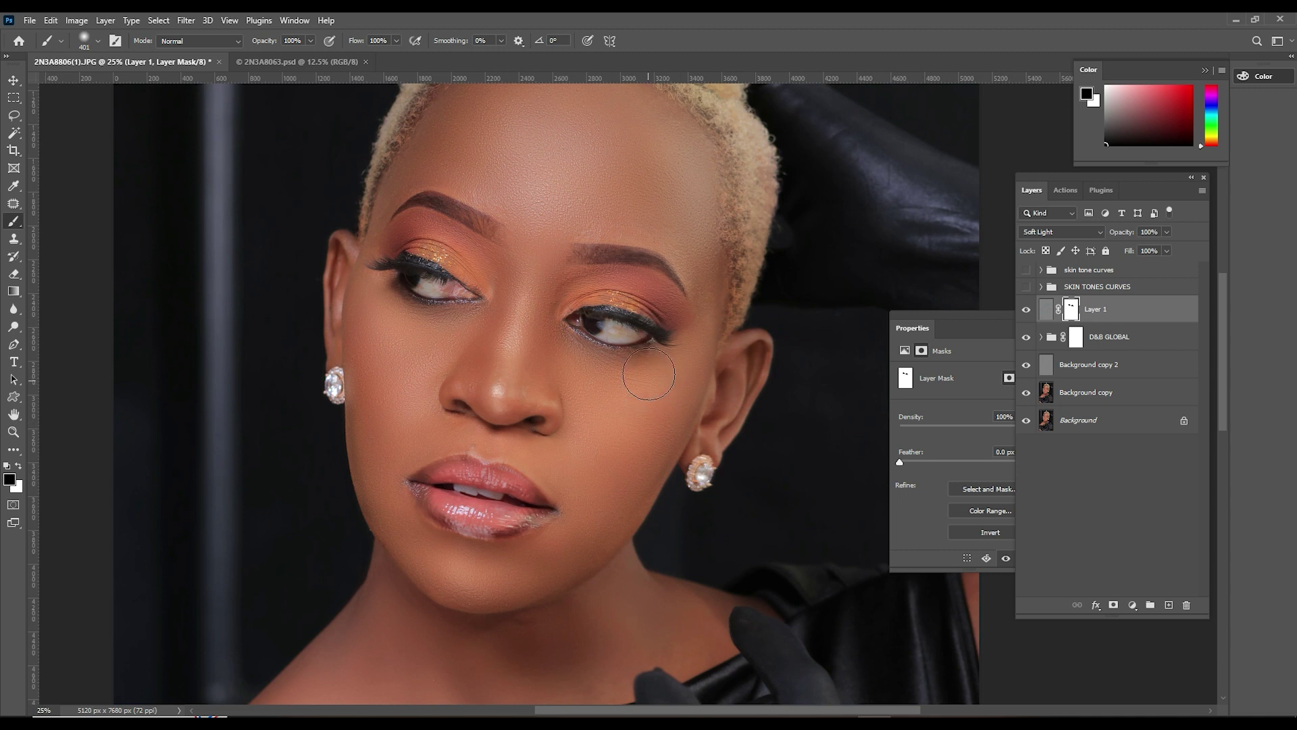
Step: Switch from the brush to the Zoom tool
click(14, 431)
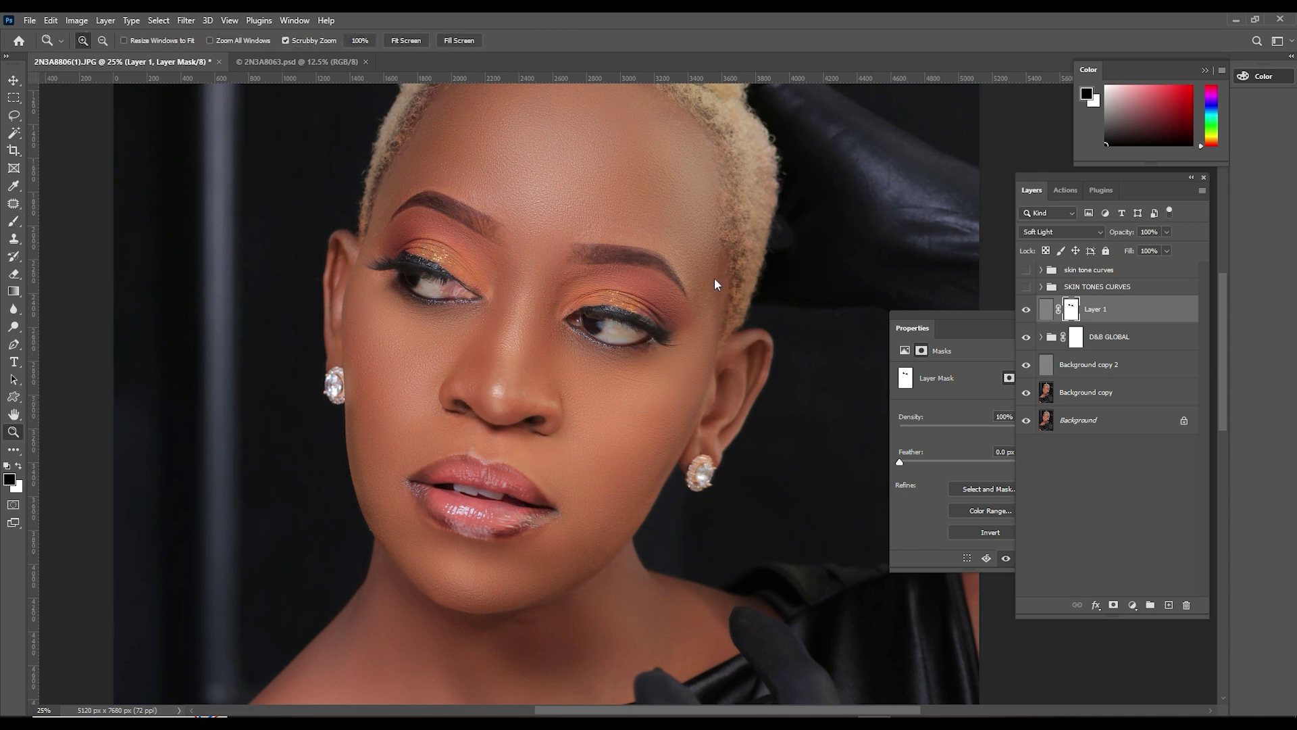
Step: Zoom in three times on the eyes and pan so both eyes and their red veins fill the view
click(618, 311)
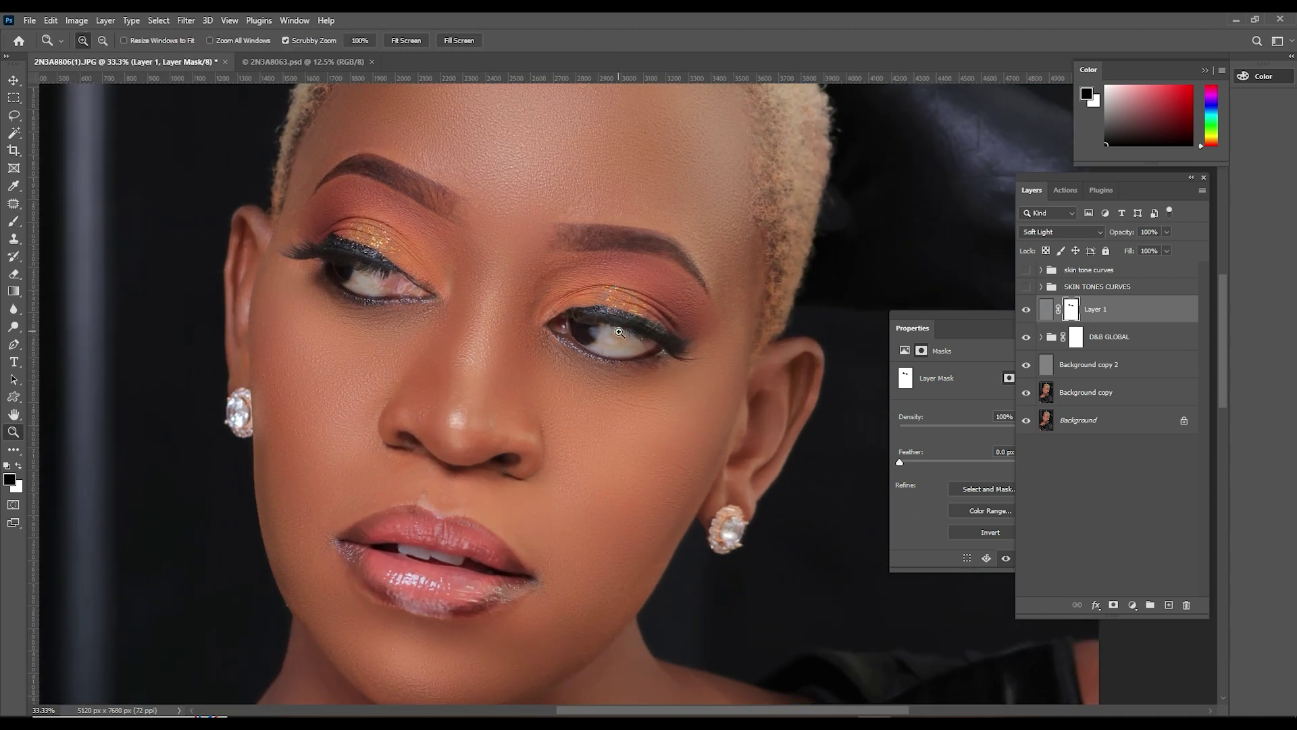
click(620, 332)
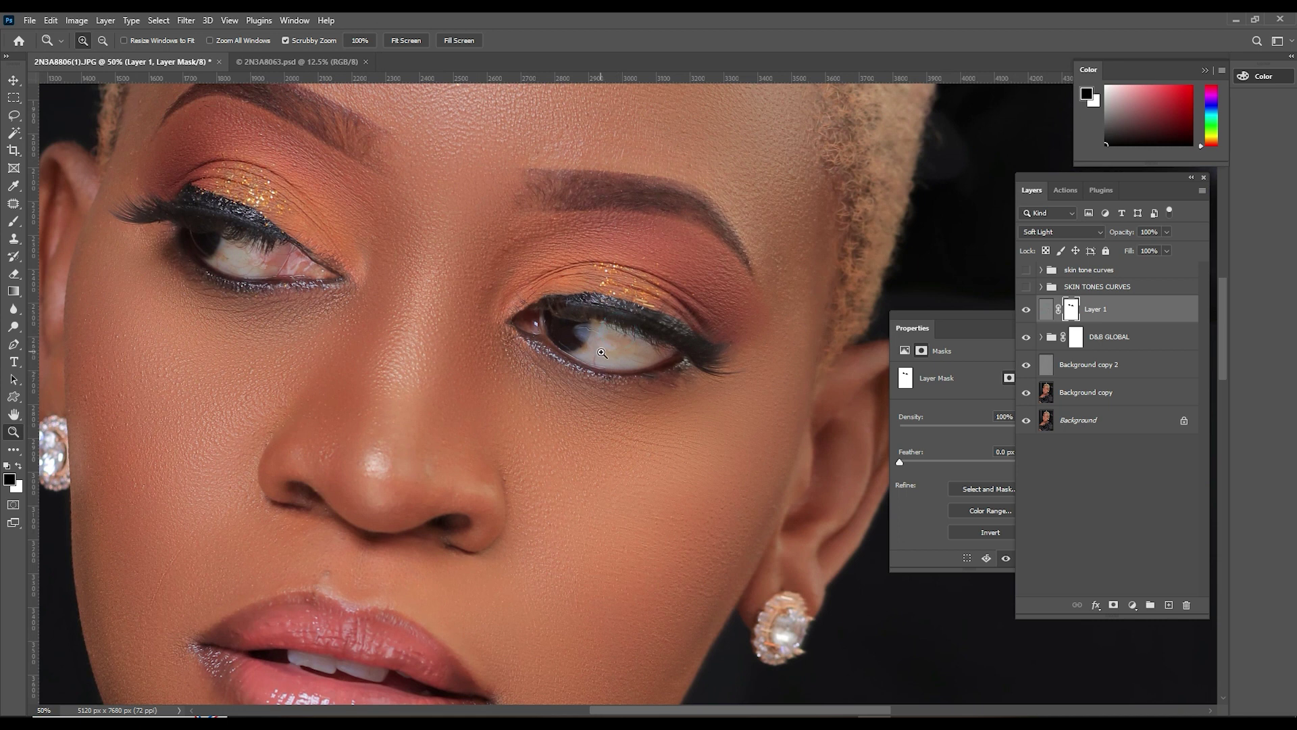
click(602, 353)
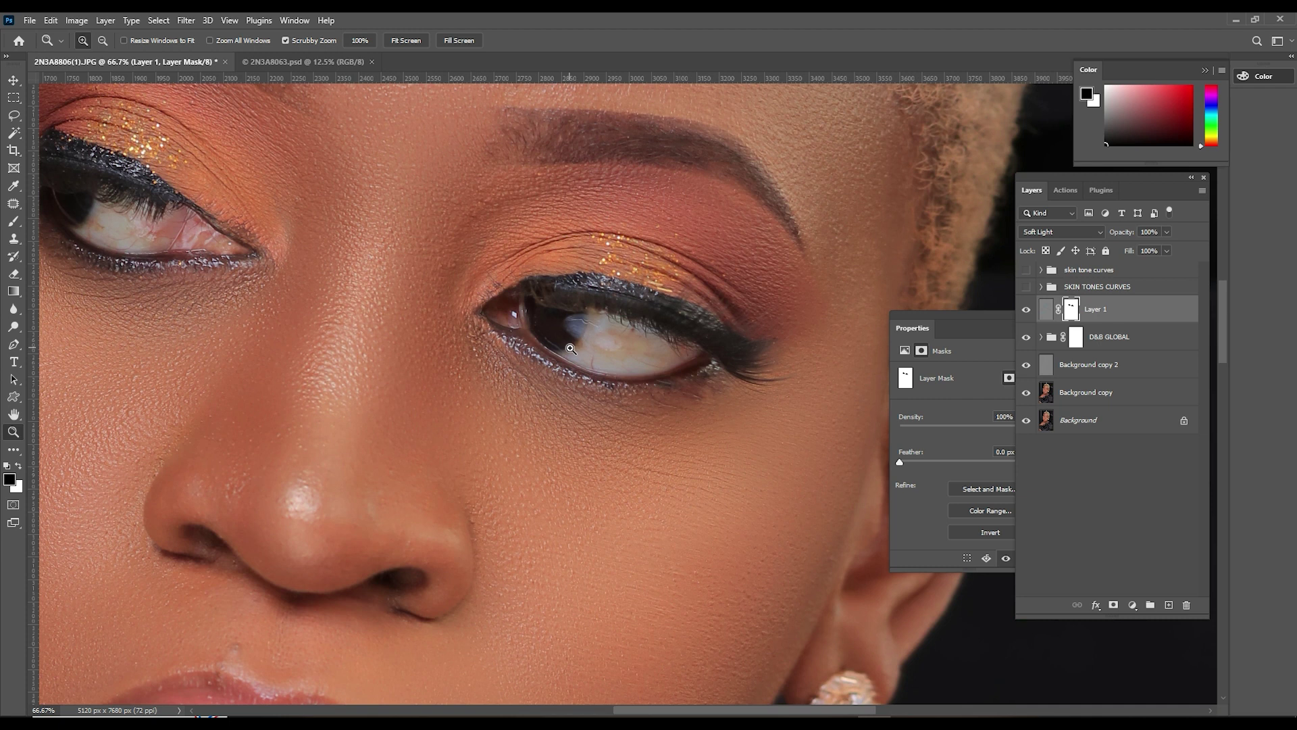
drag(477, 323, 574, 327)
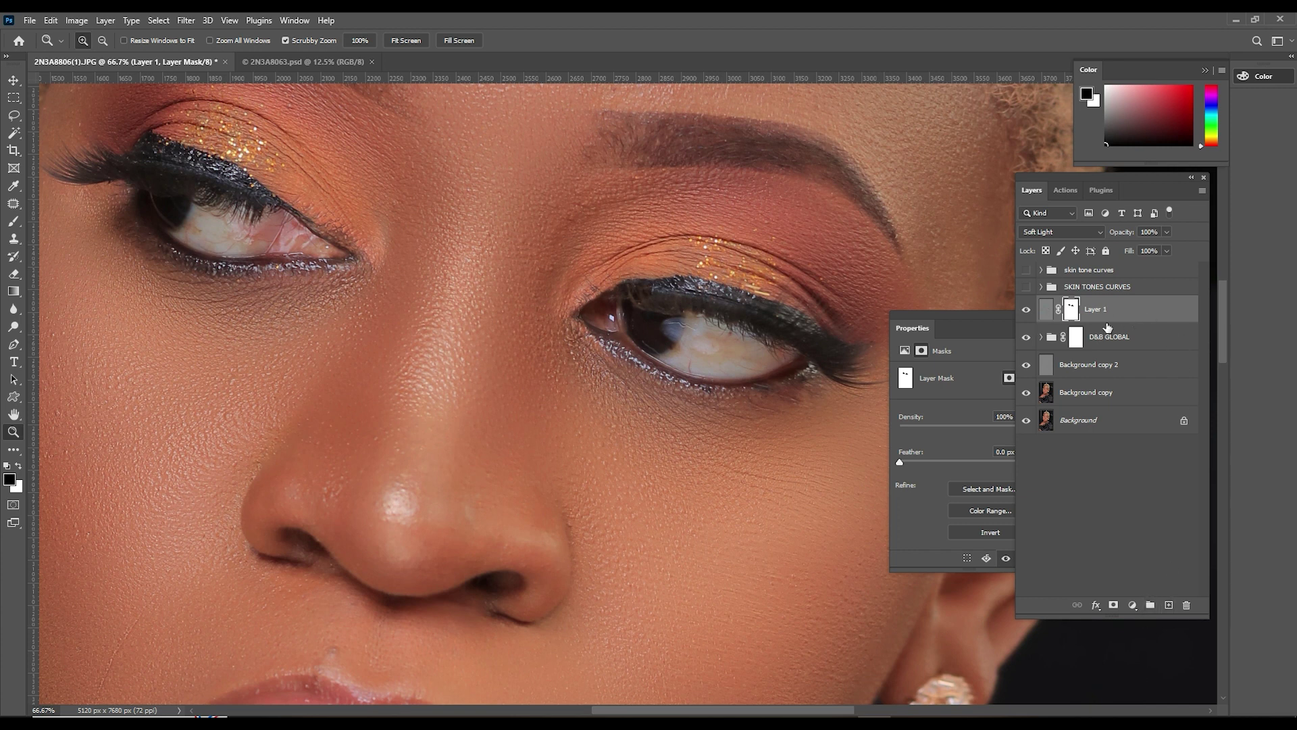
drag(1107, 327, 1109, 324)
Step: Stamp all visible layers into a new merged layer named 'Eye vessels'
key(ctrl+shift+alt+e)
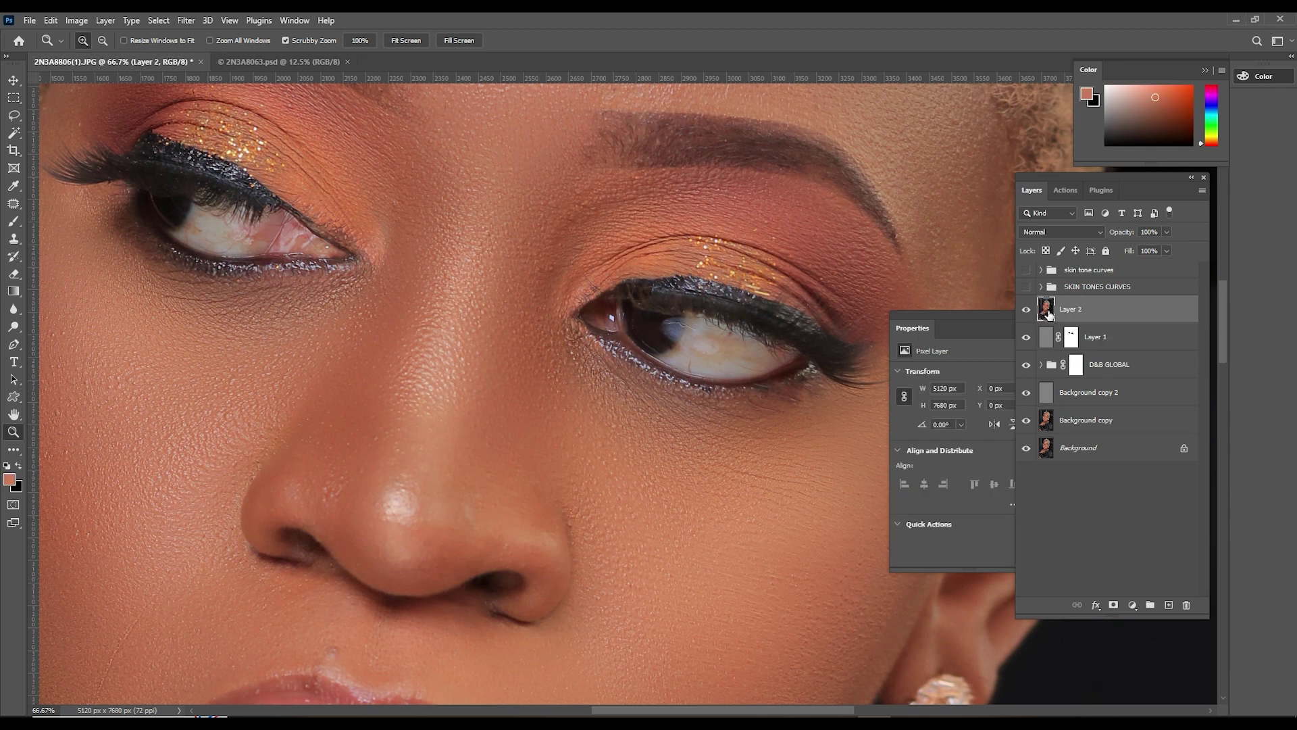
double_click(1076, 309)
text(Eye vessels)
click(1141, 312)
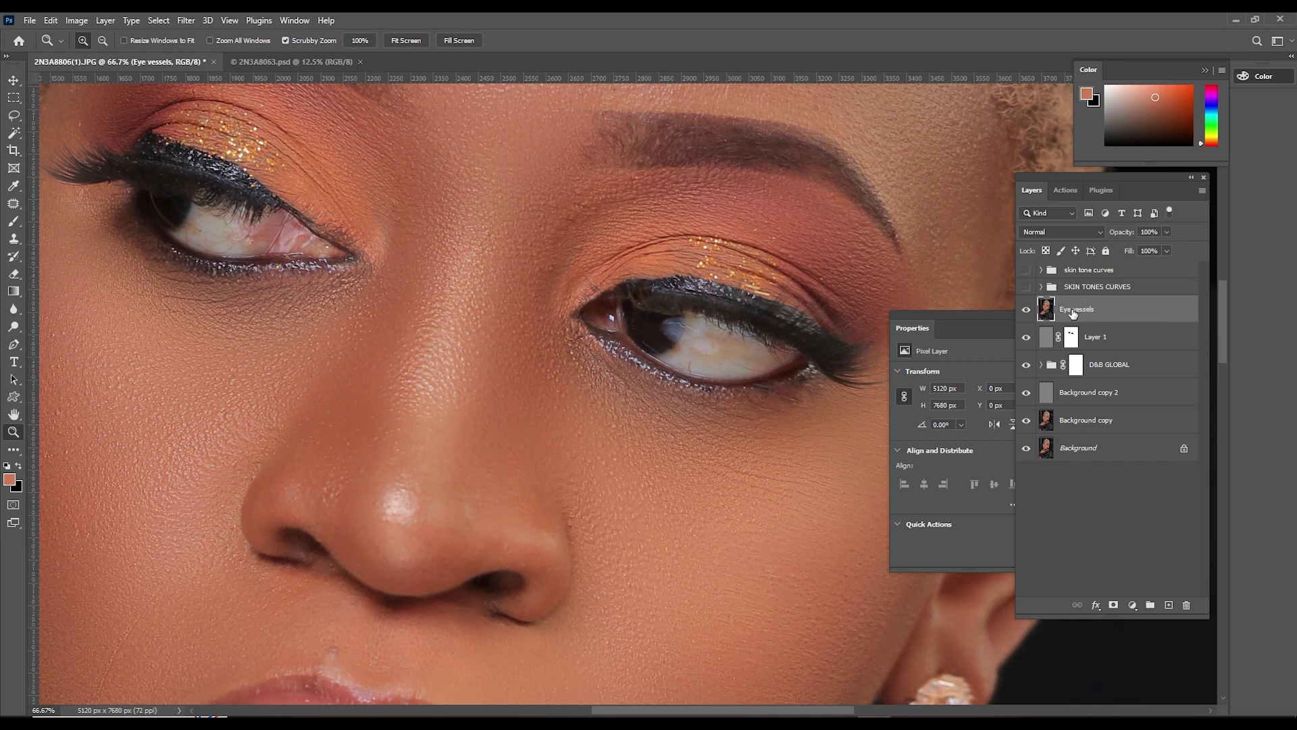
Step: Apply the Retouch4me Eye Vessels filter to remove the red veins
click(186, 21)
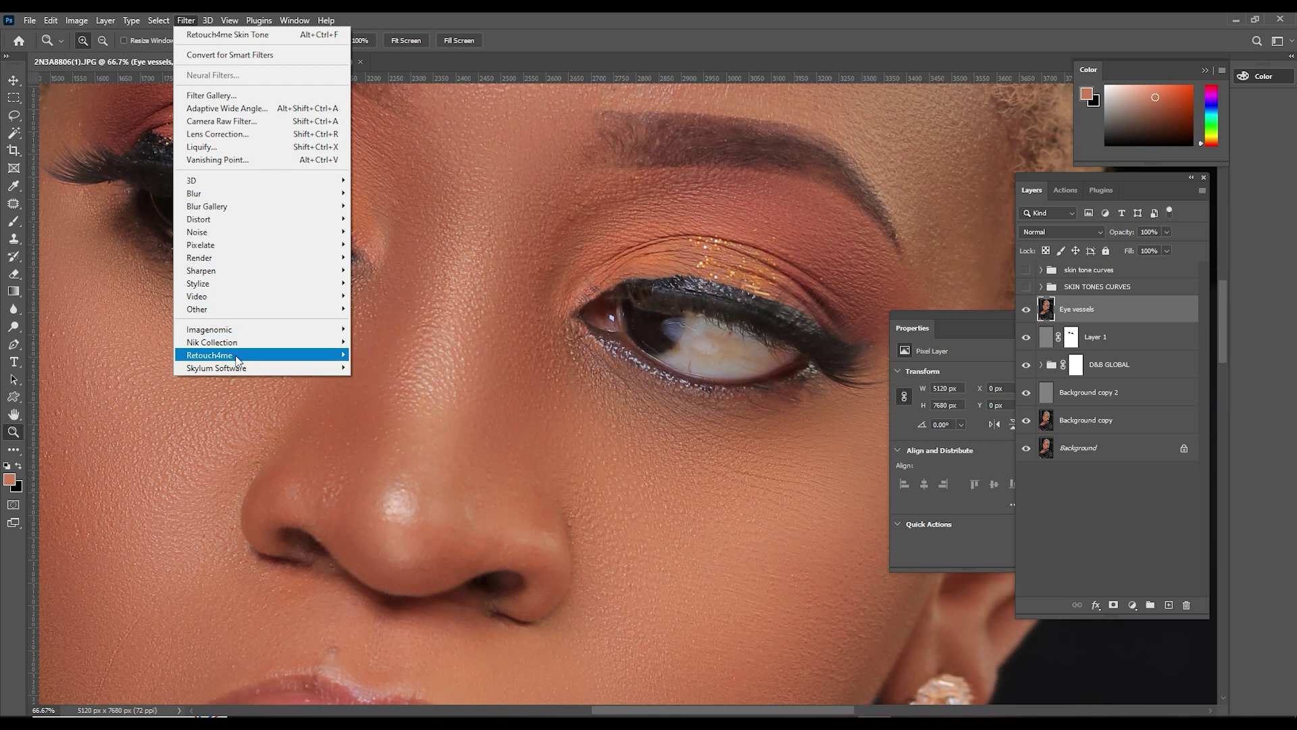
mouse_move(261, 362)
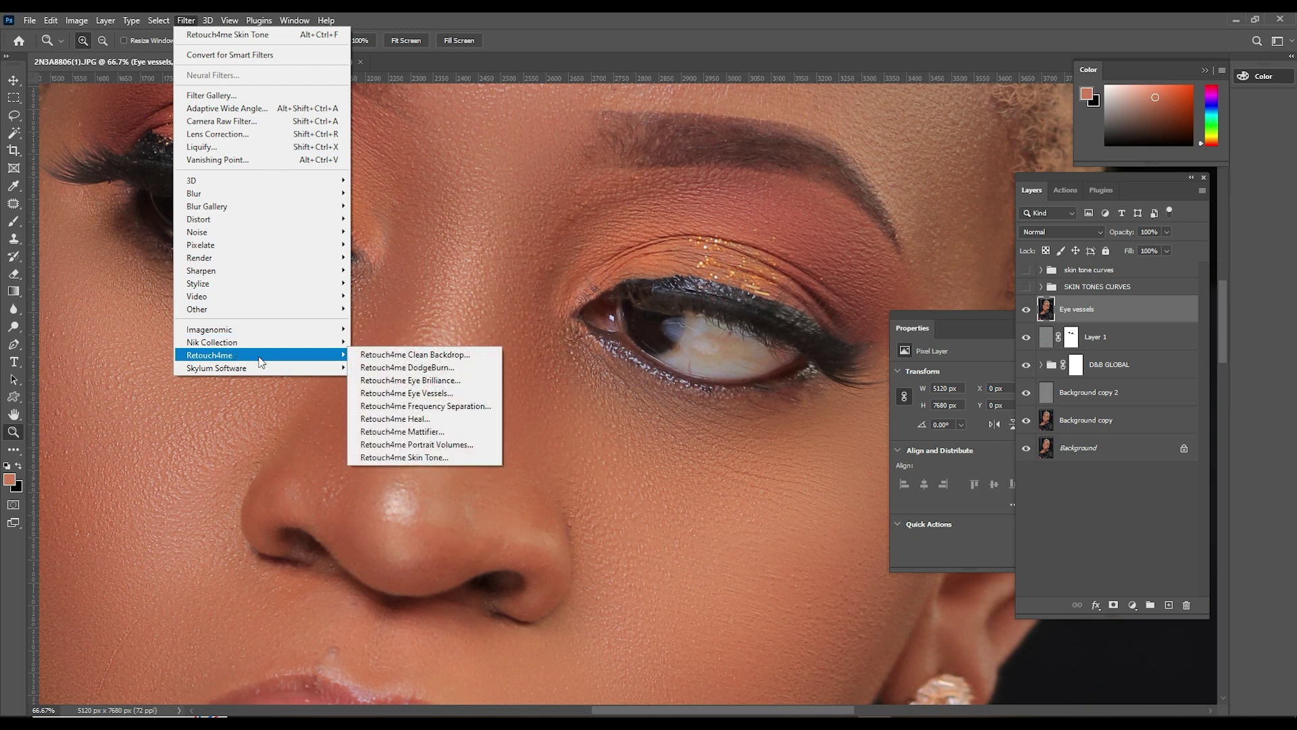
click(425, 393)
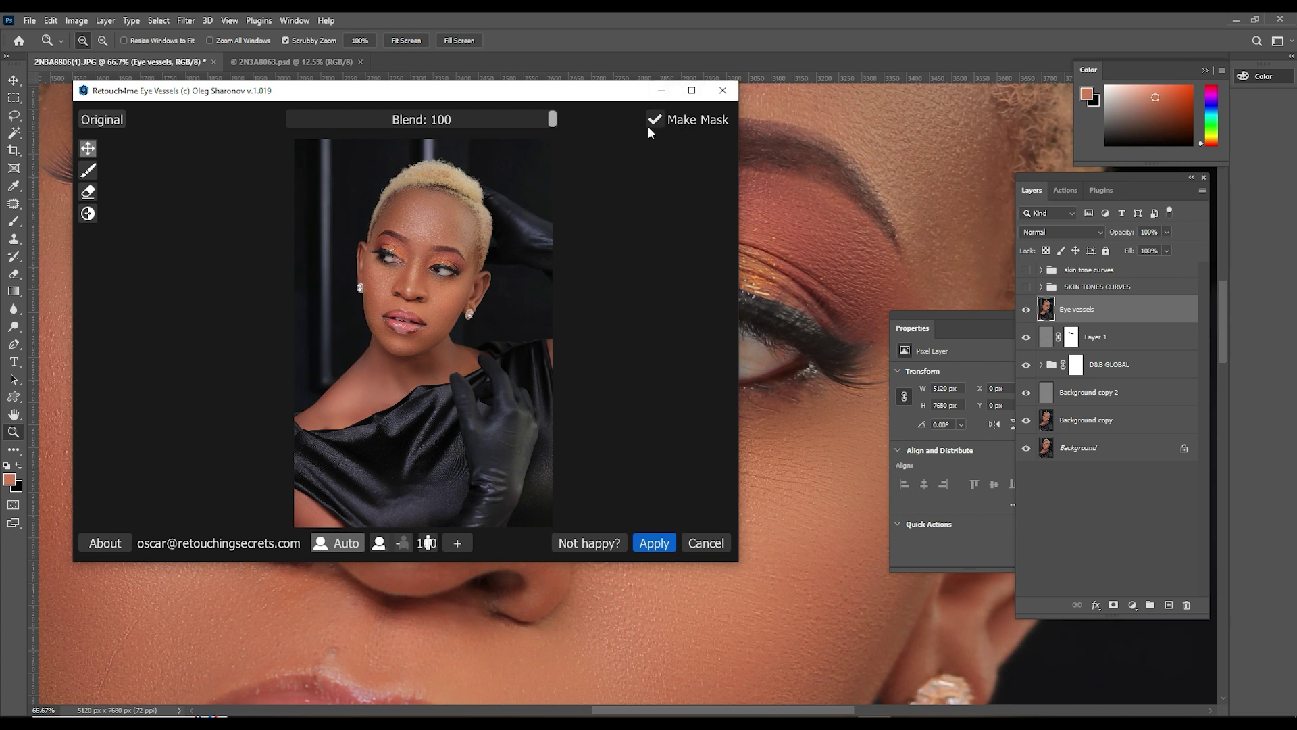
click(654, 544)
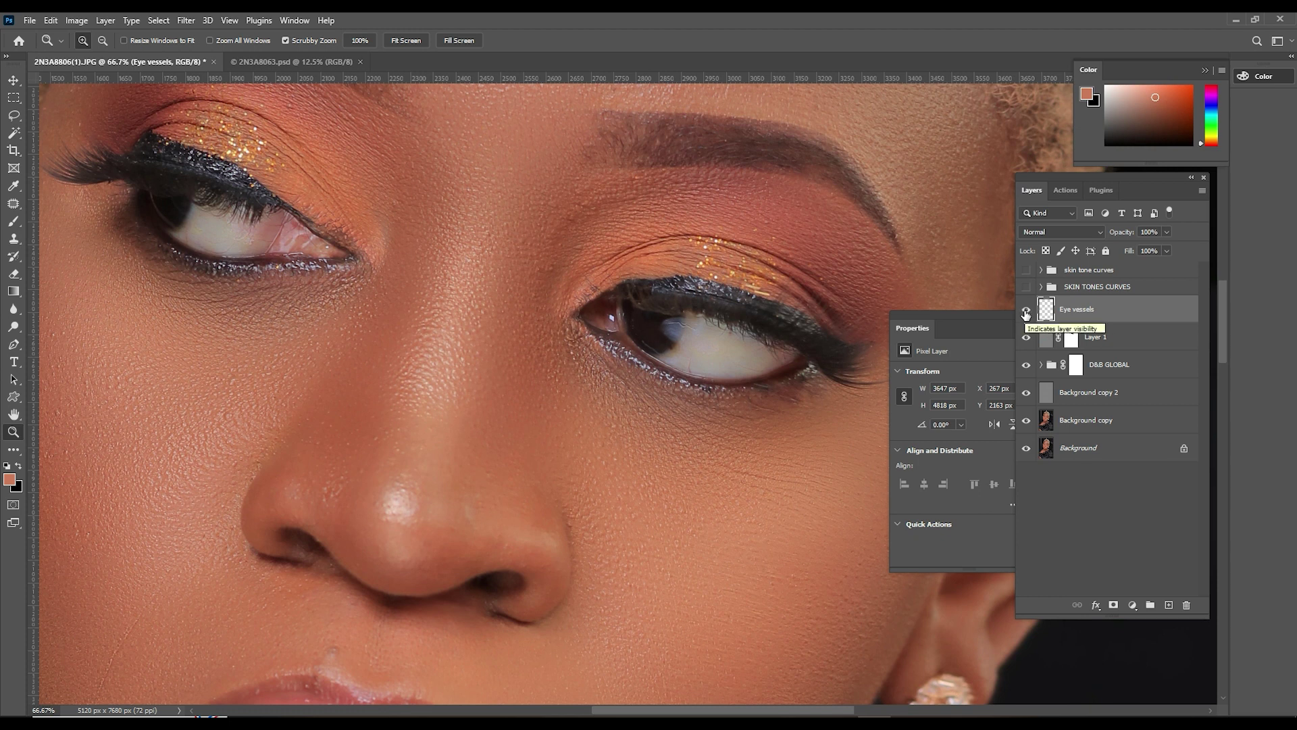
click(1026, 313)
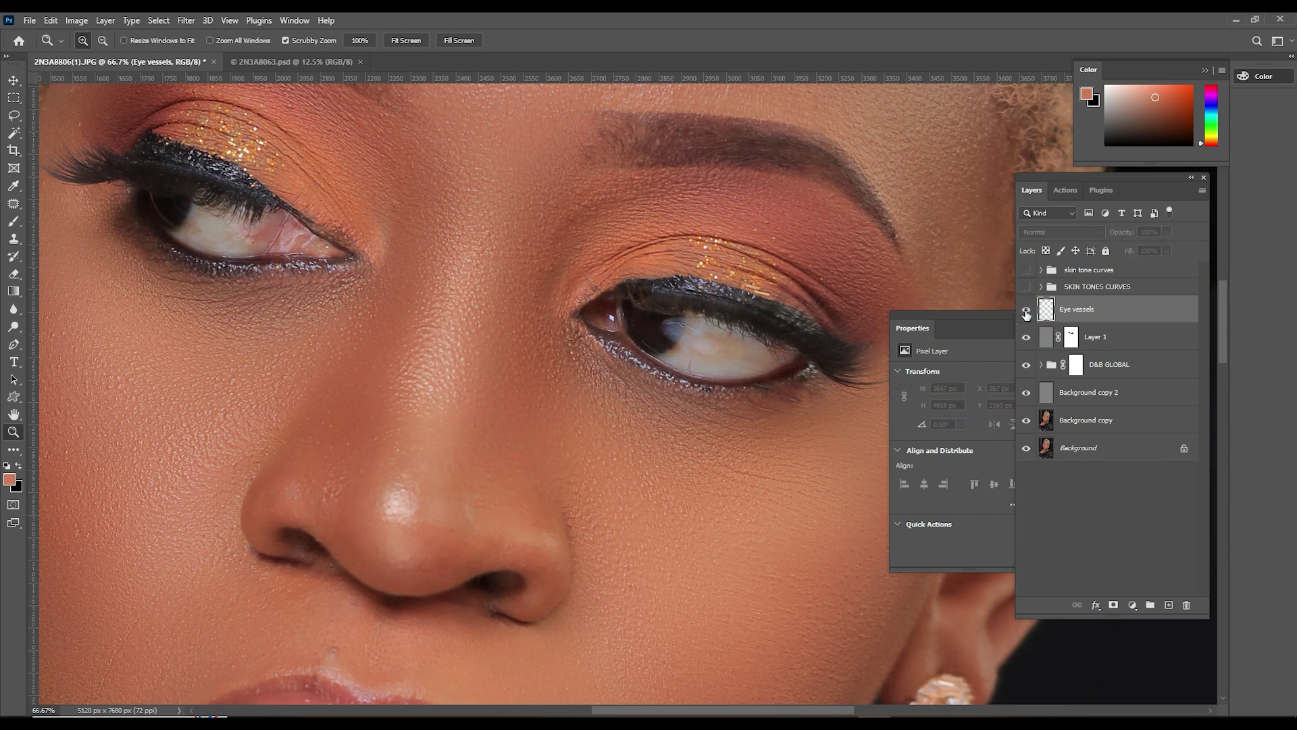
click(1025, 312)
click(1026, 313)
click(1026, 313)
click(729, 361)
click(730, 362)
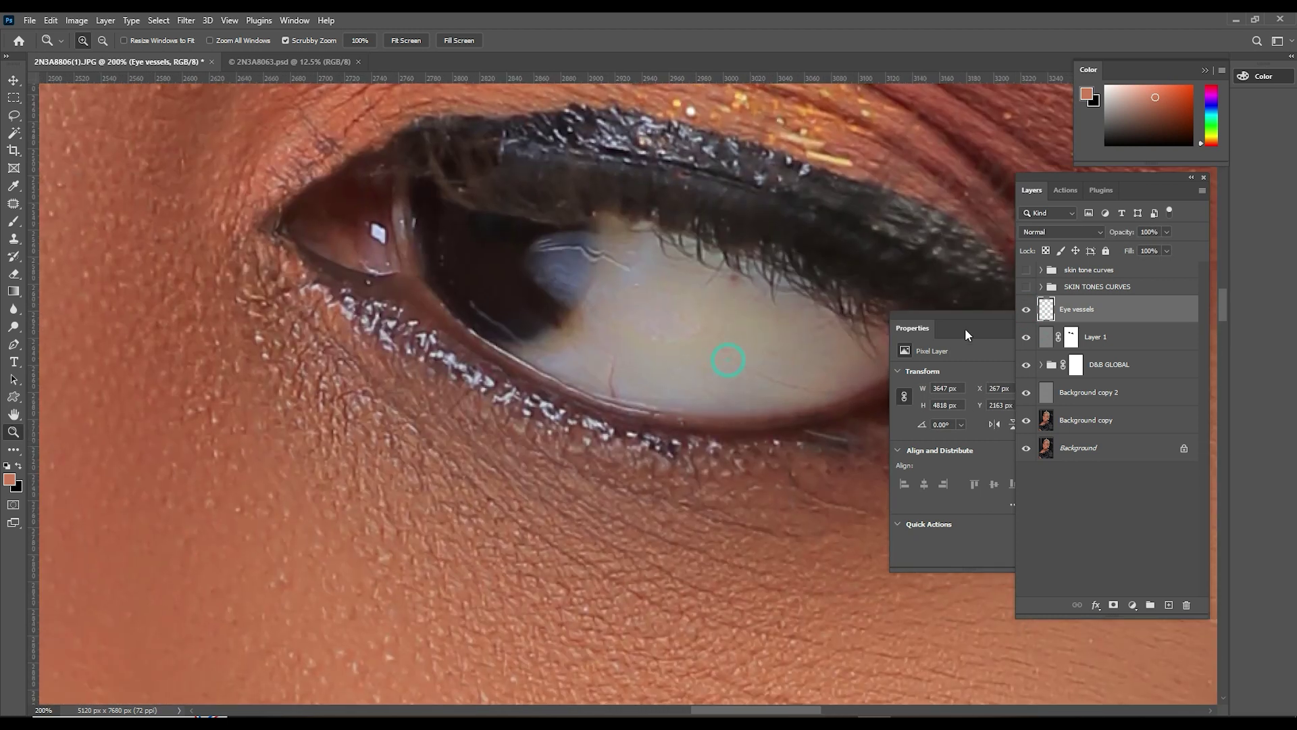
click(1026, 309)
click(1026, 309)
click(1026, 310)
click(1026, 310)
drag(290, 313, 333, 290)
drag(406, 369, 353, 371)
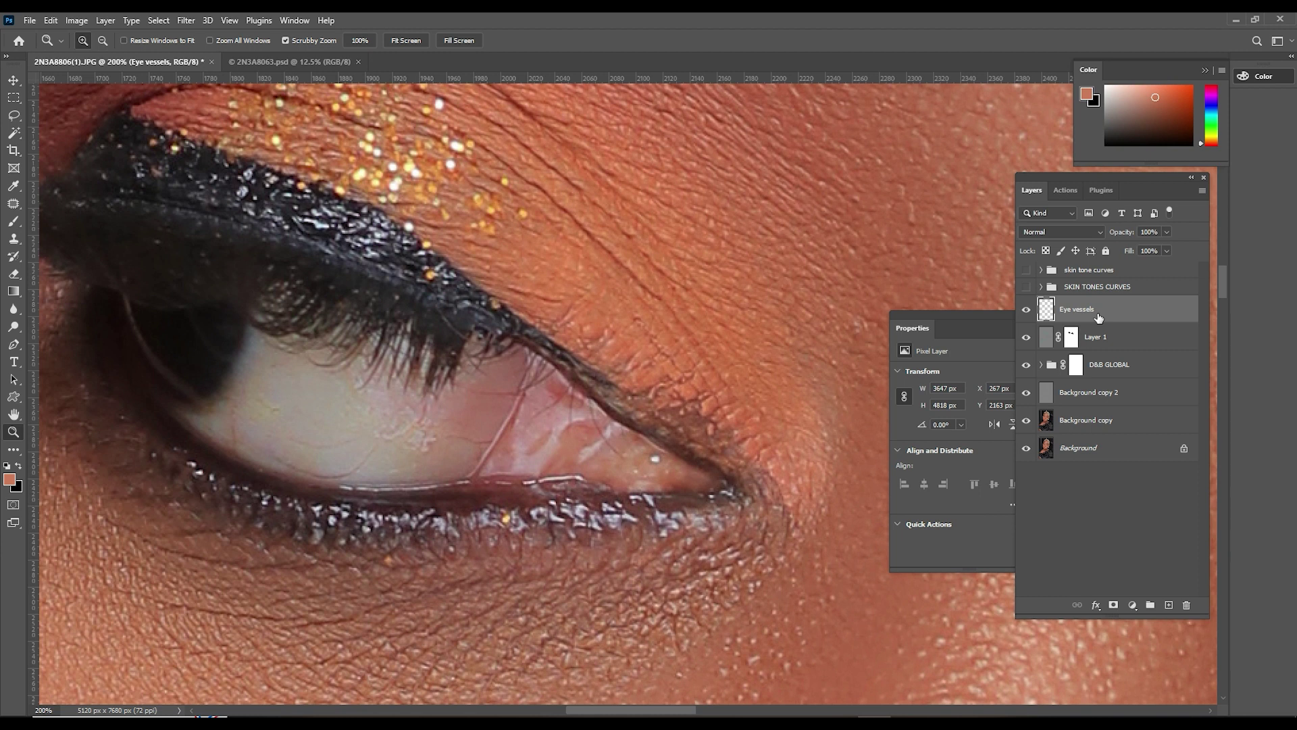
Step: Stamp all visible layers into a new merged layer named 'eye brilliance'
key(ctrl+shift+alt+e)
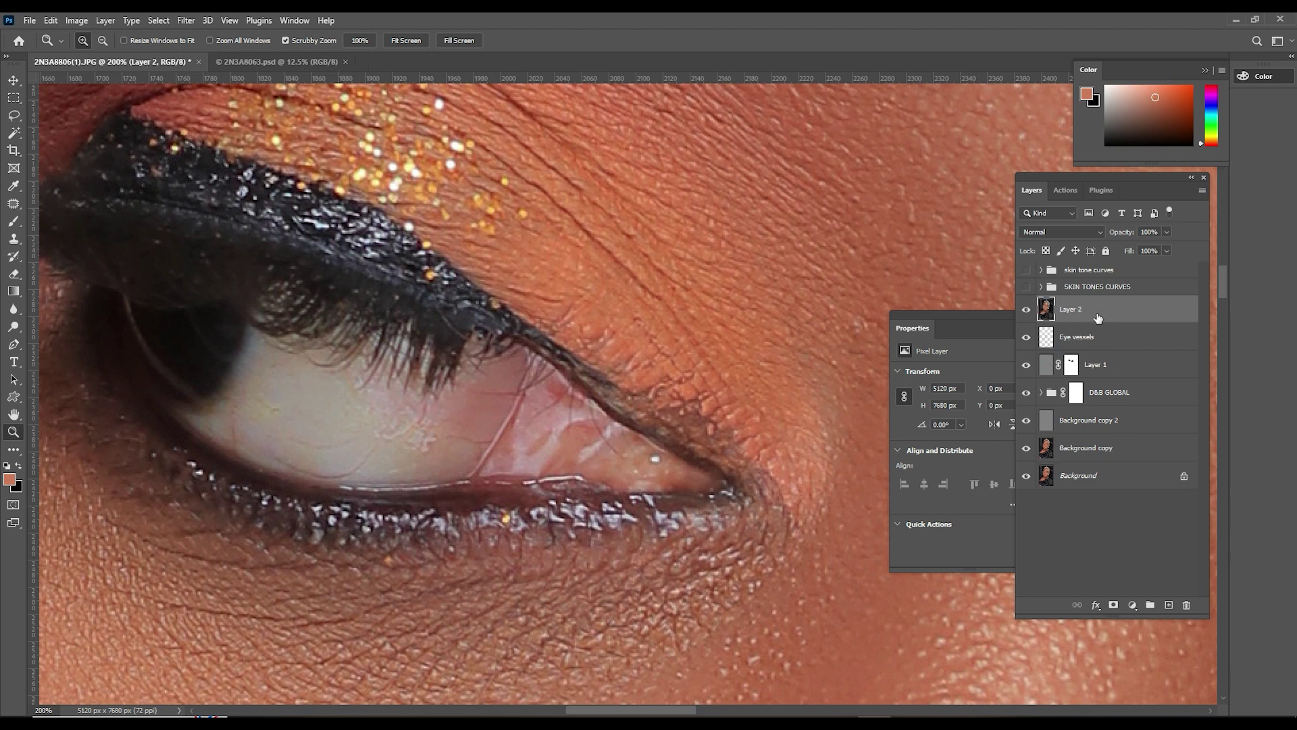
double_click(1065, 315)
text(eye brilliance)
key(Return)
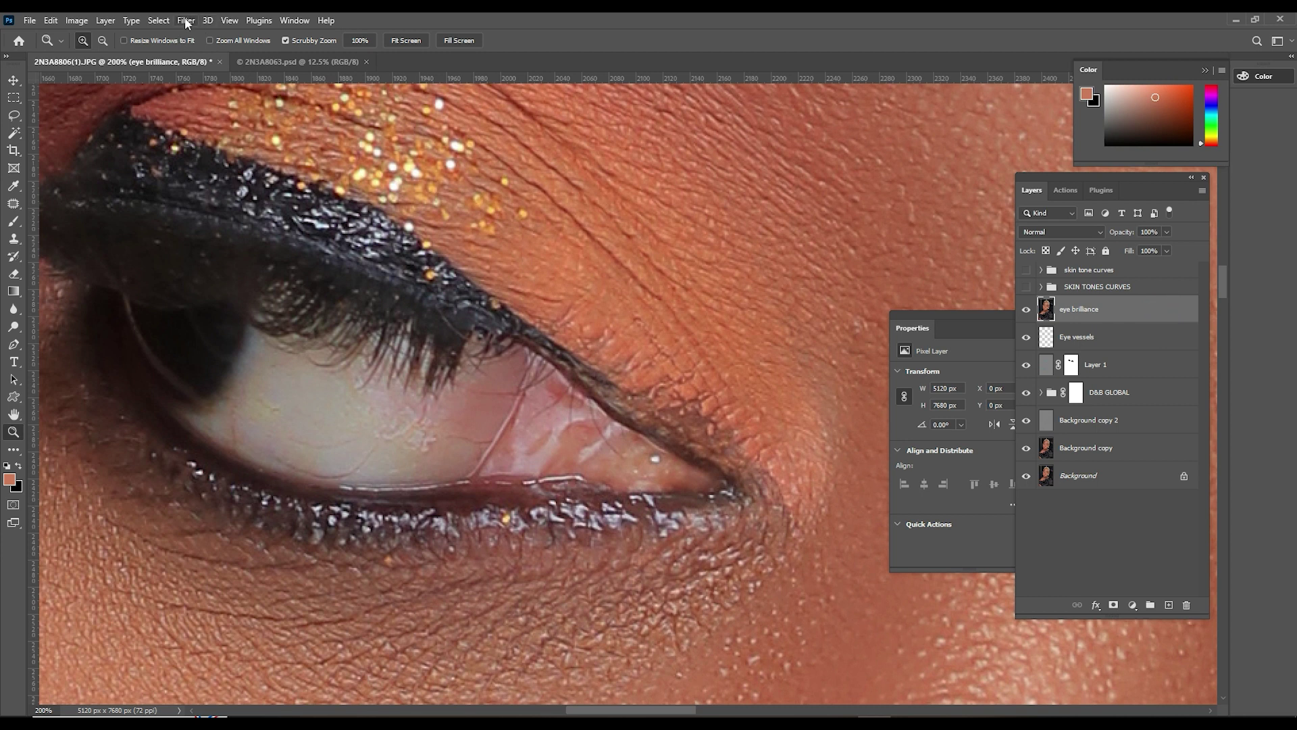
Step: Apply Retouch4me Eye Brilliance with the Blend raised to about 117
click(186, 20)
mouse_move(249, 358)
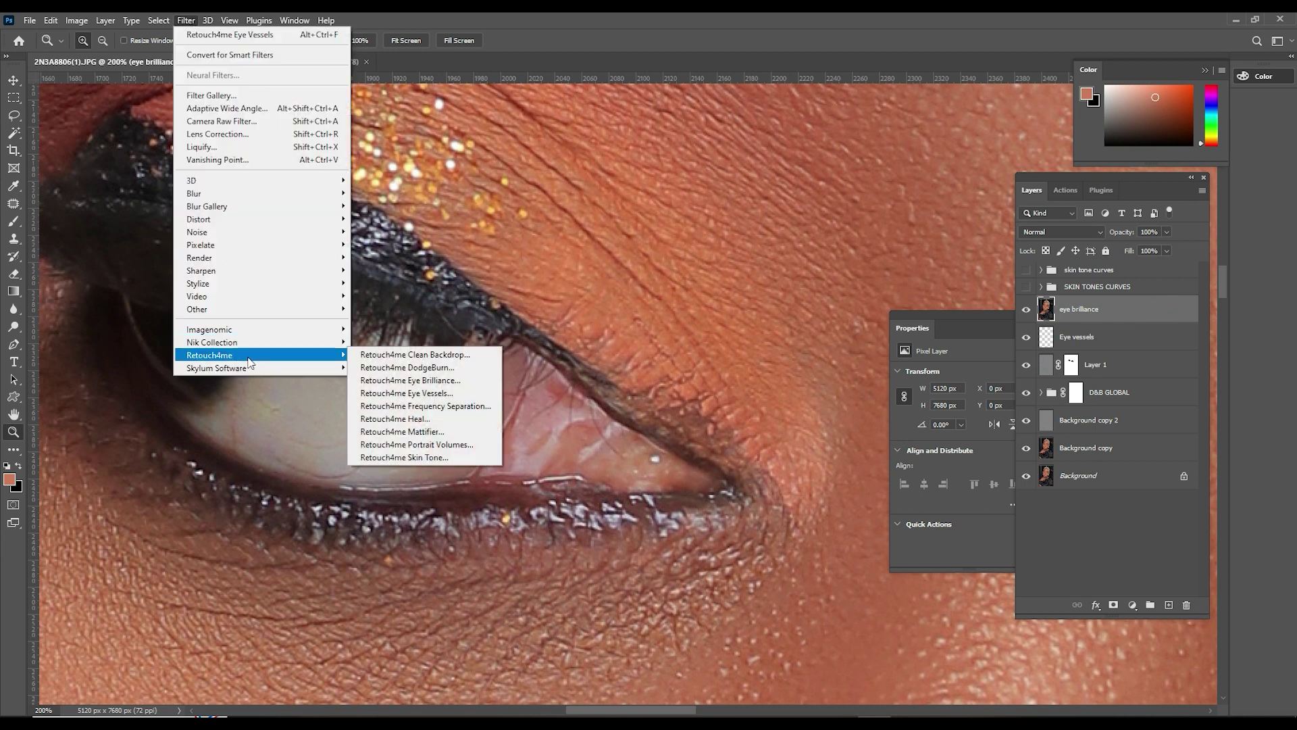
click(432, 381)
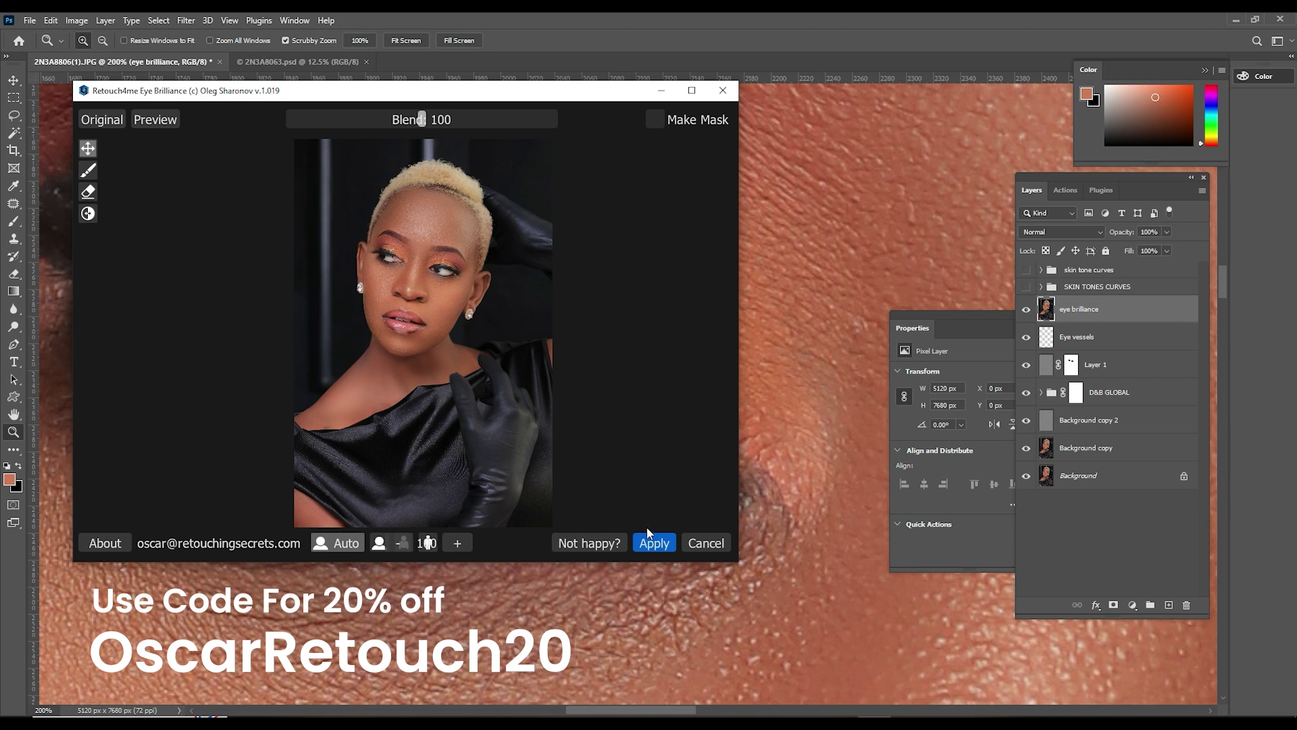
click(438, 122)
click(443, 122)
click(444, 124)
click(445, 125)
click(654, 544)
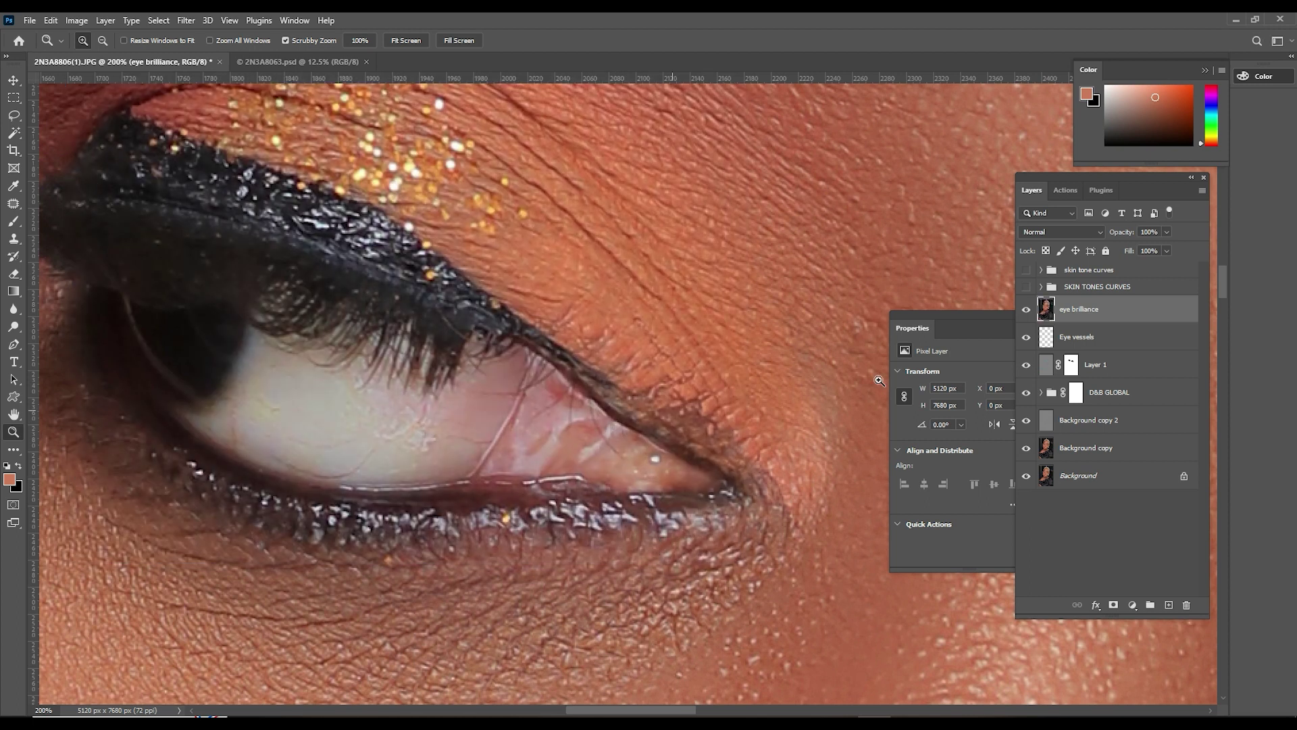
alt+click(574, 376)
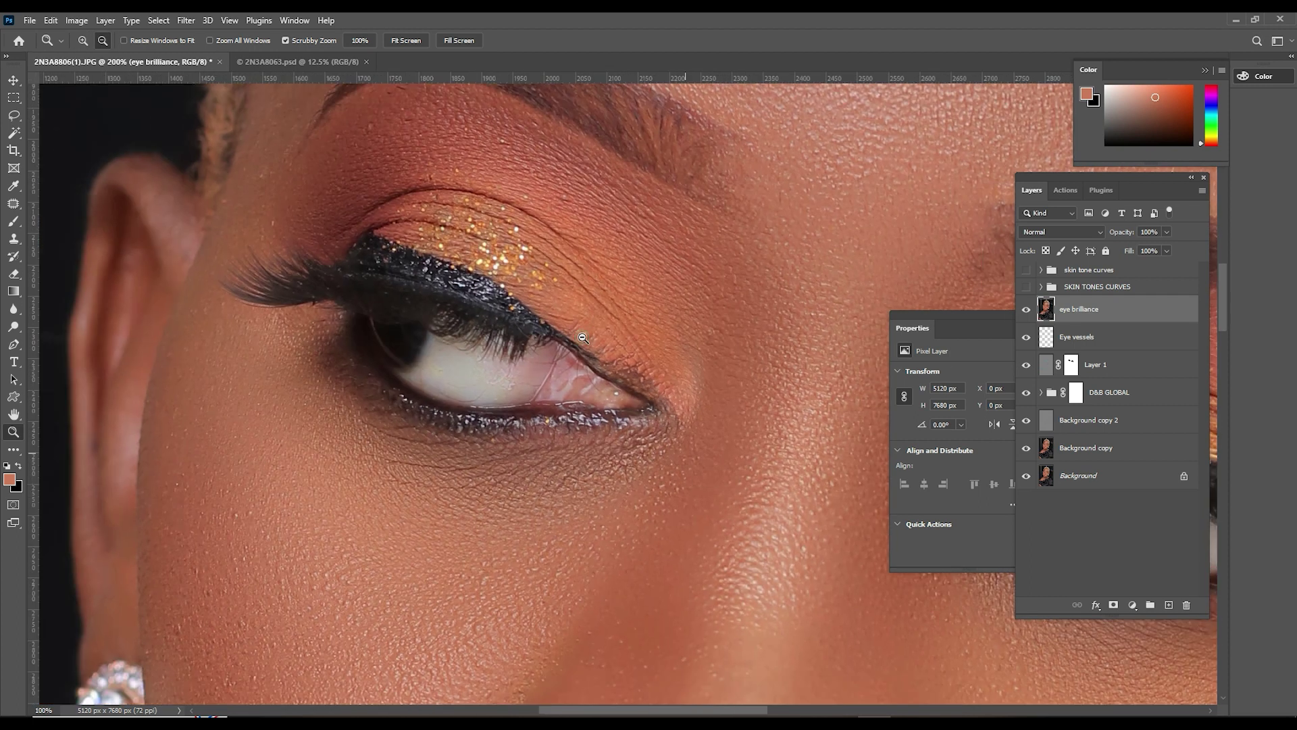
alt+click(574, 377)
drag(753, 399, 608, 282)
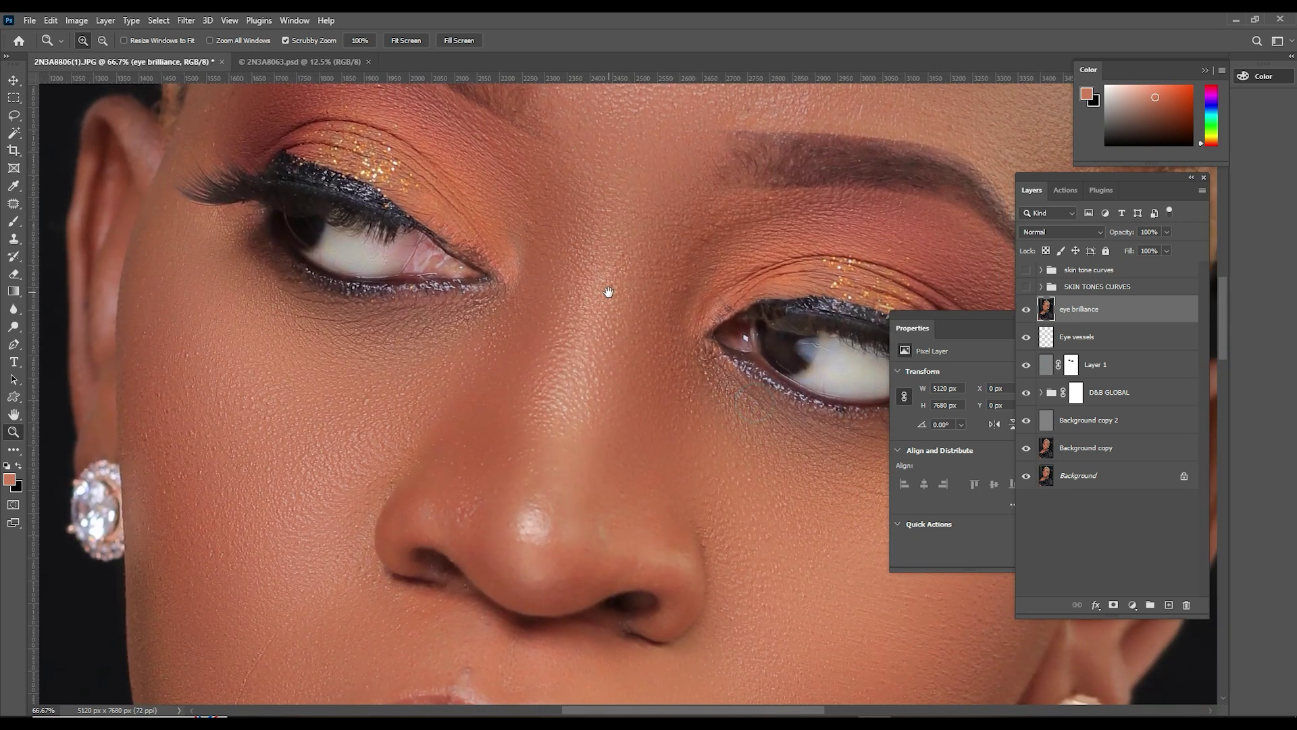
click(1026, 309)
click(1026, 309)
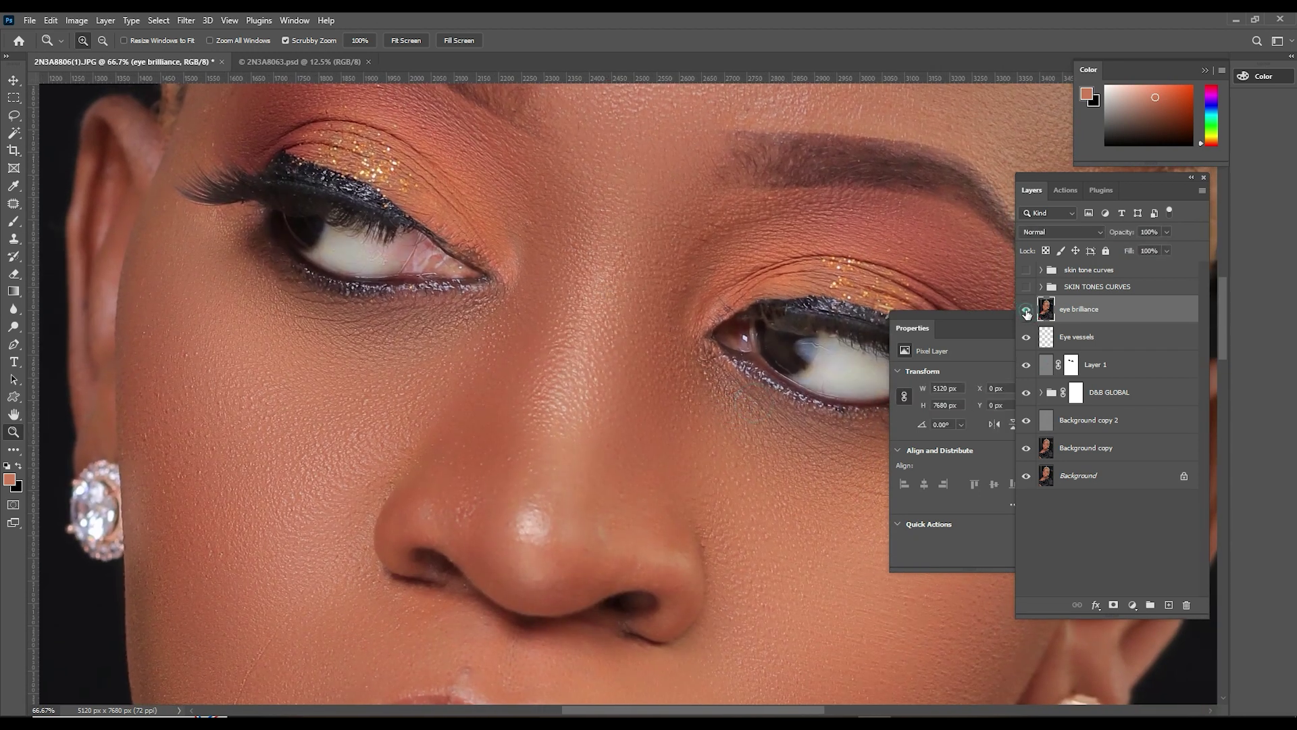
click(1026, 310)
click(1026, 310)
alt+click(707, 350)
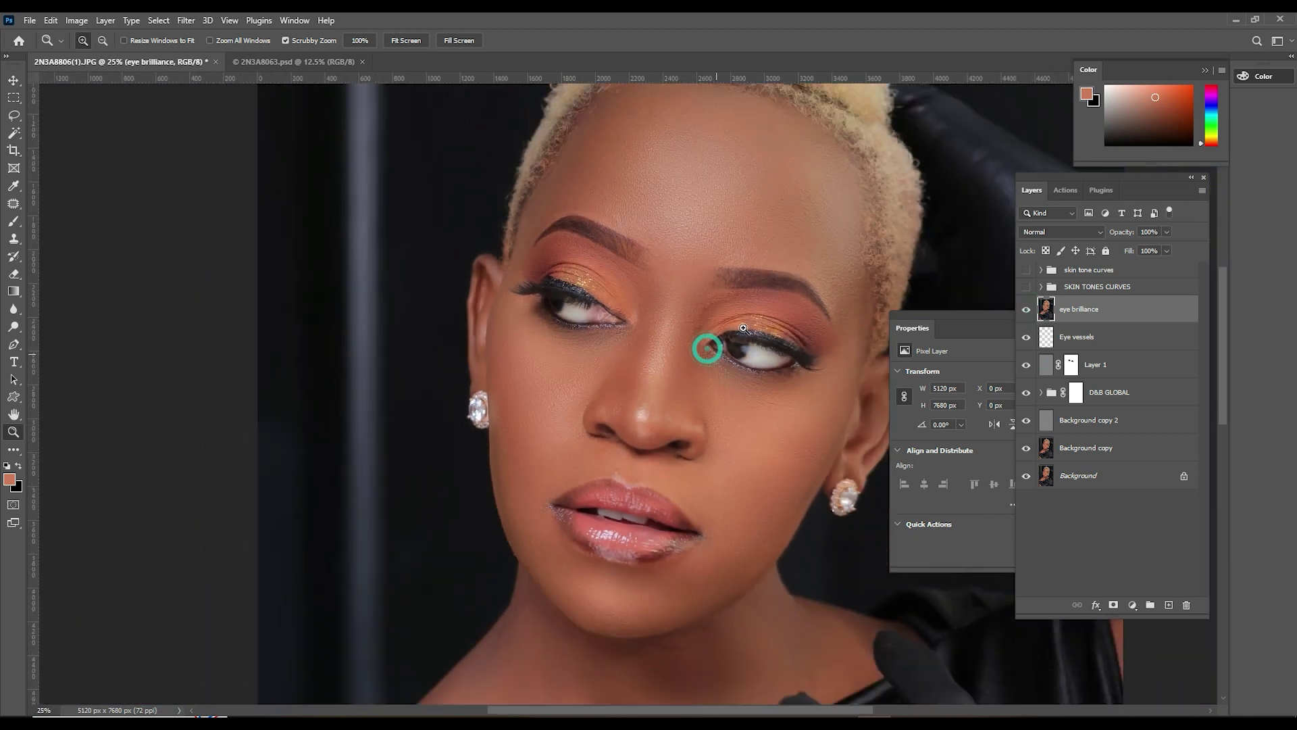